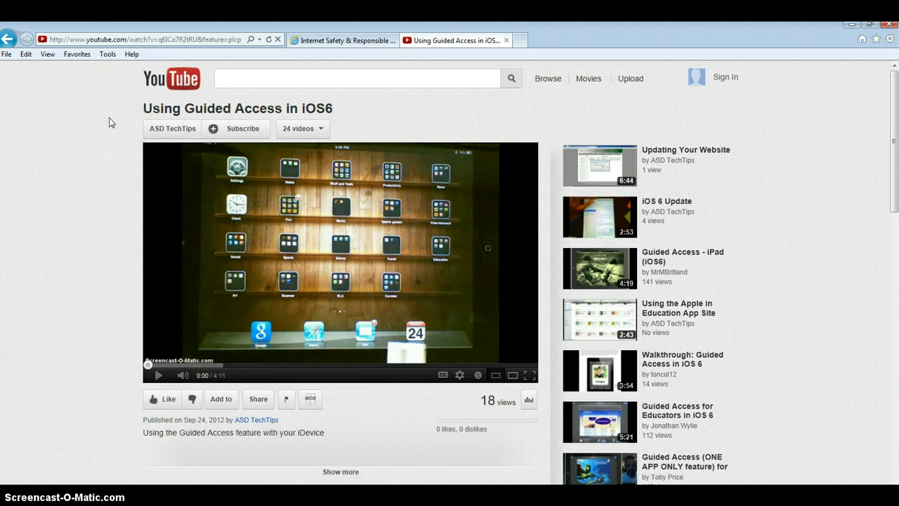
Copy the YouTube video's web address, then switch to the Internet Safety & Responsible Use policy page.
left_click(152, 40)
right_click(153, 40)
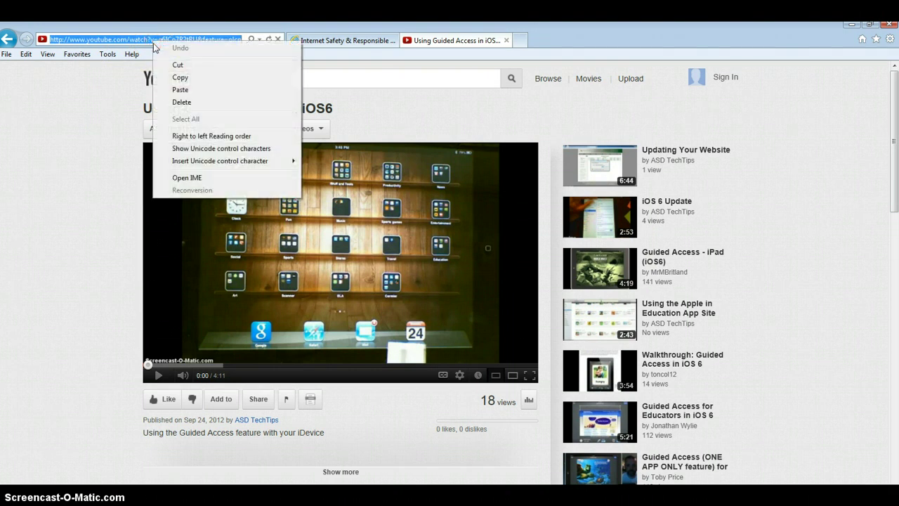
left_click(180, 77)
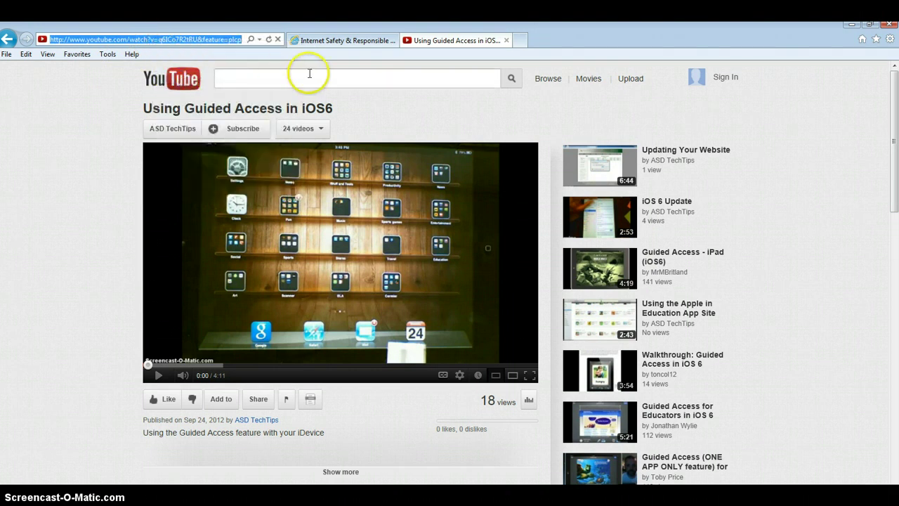
left_click(357, 40)
scroll(678, 266, "up", 2)
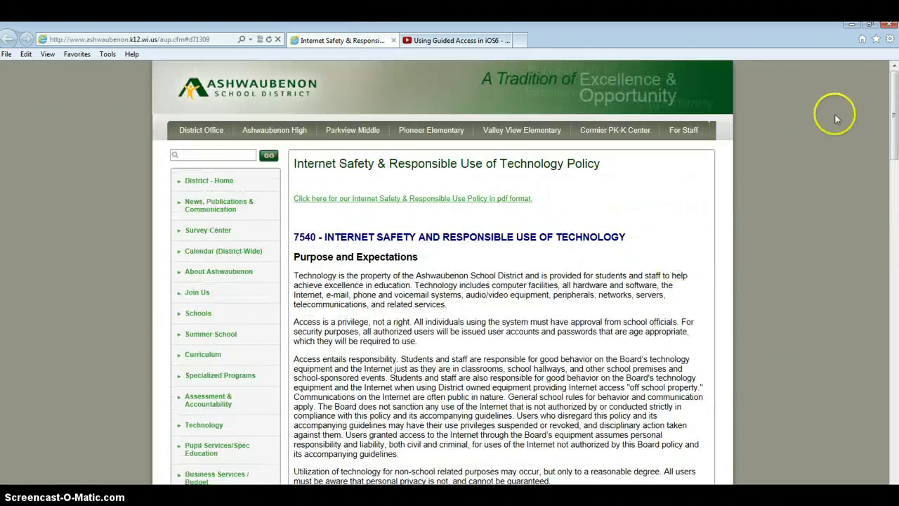
Open the 'ASD - EVL' favorite to load the Educational Video Library home page.
left_click(875, 40)
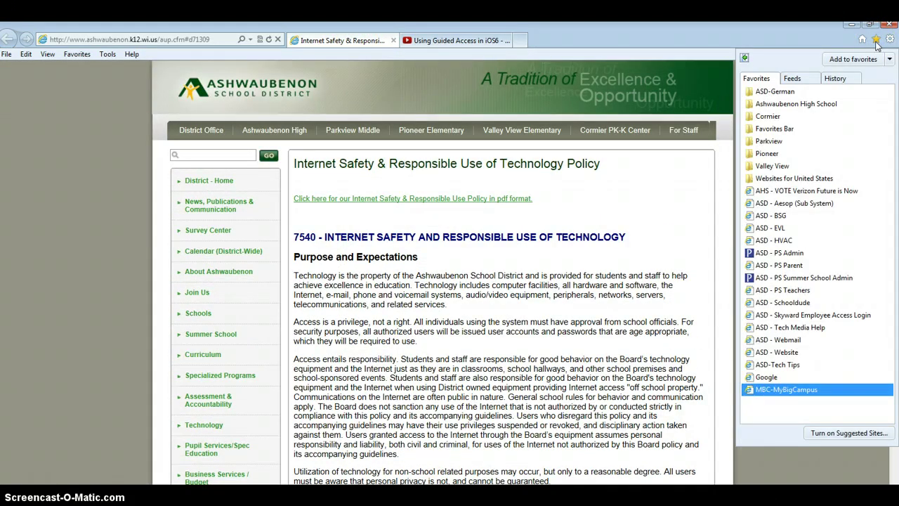
left_click(879, 45)
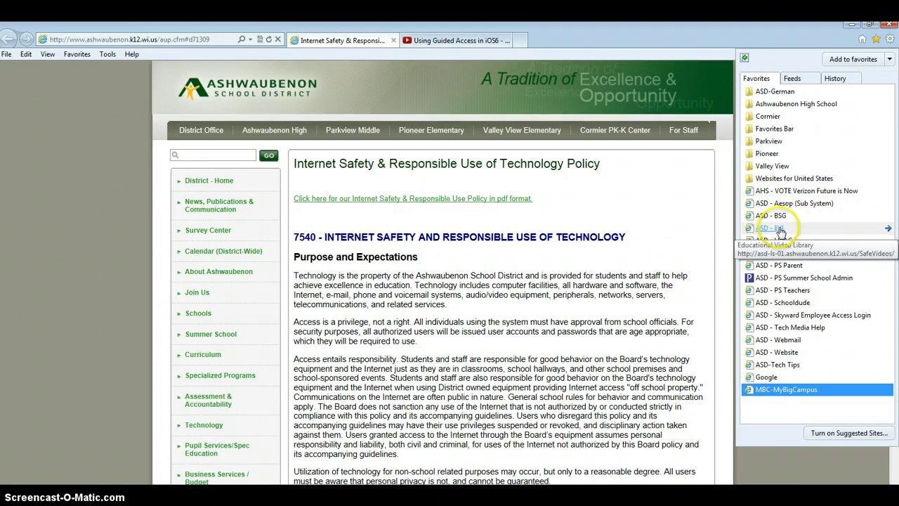
left_click(780, 231)
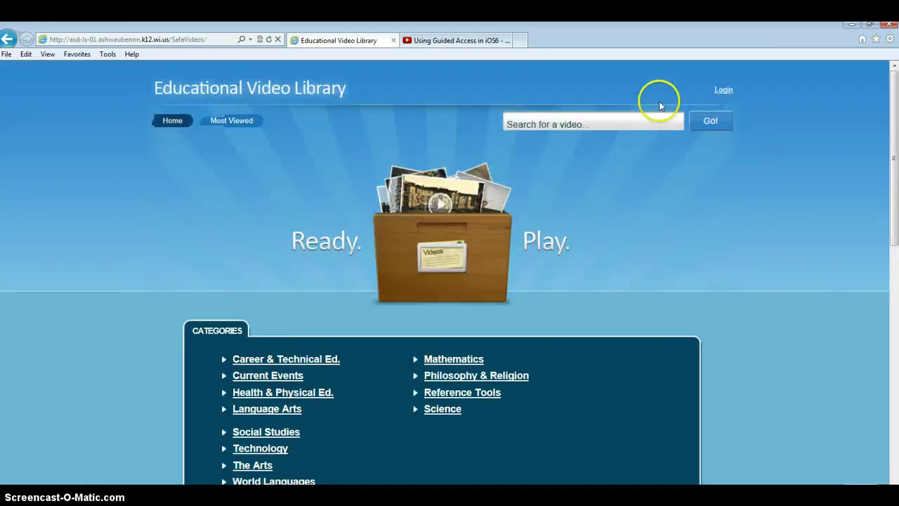
Log in through Administration Login with the administrator's username and password.
left_click(723, 91)
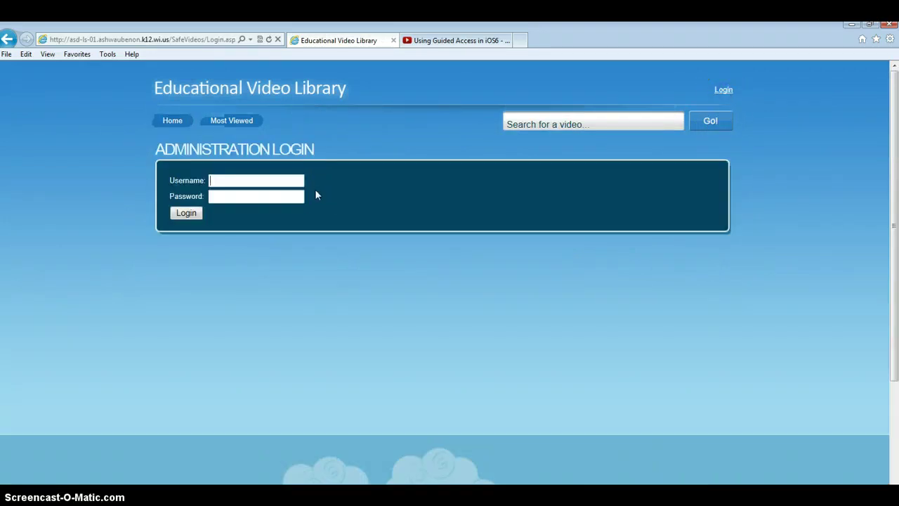
key("Tab")
type("*******")
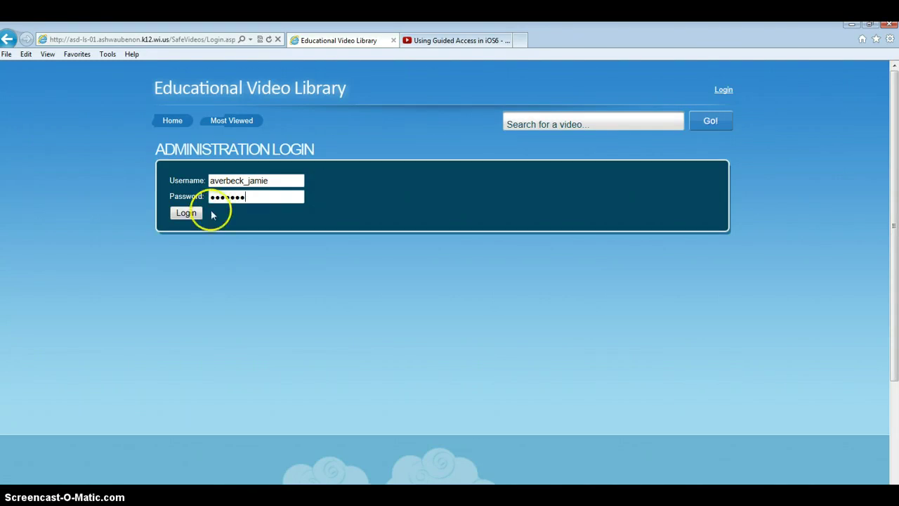
left_click(188, 213)
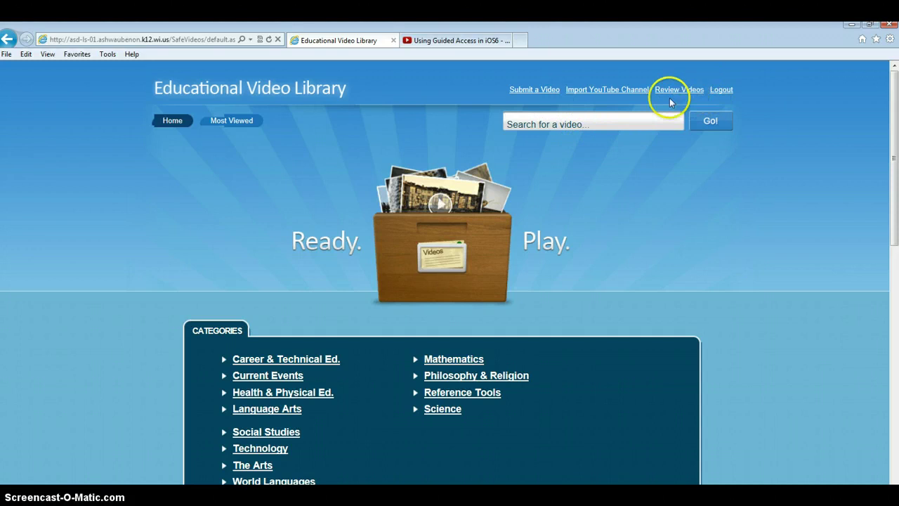
Paste the copied YouTube link into Submit a Video and fetch 'Using Guided Access in iOS6'.
left_click(528, 89)
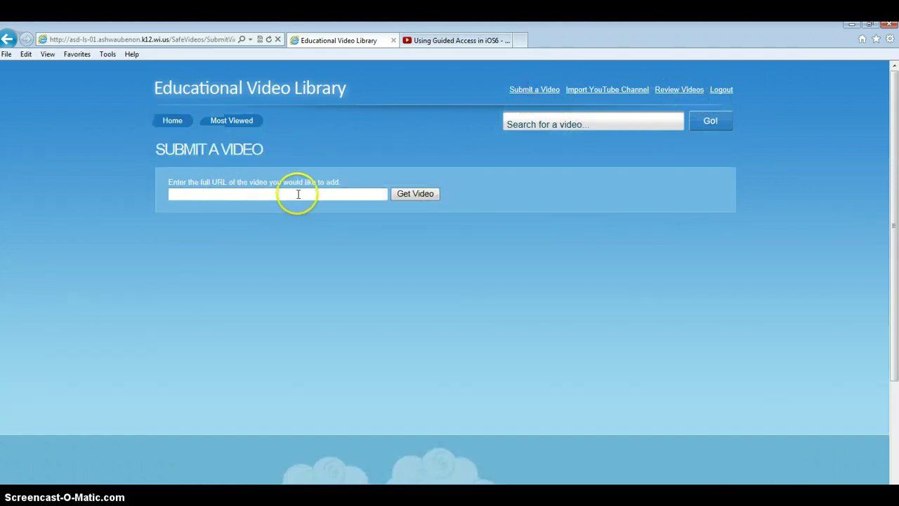
left_click(466, 39)
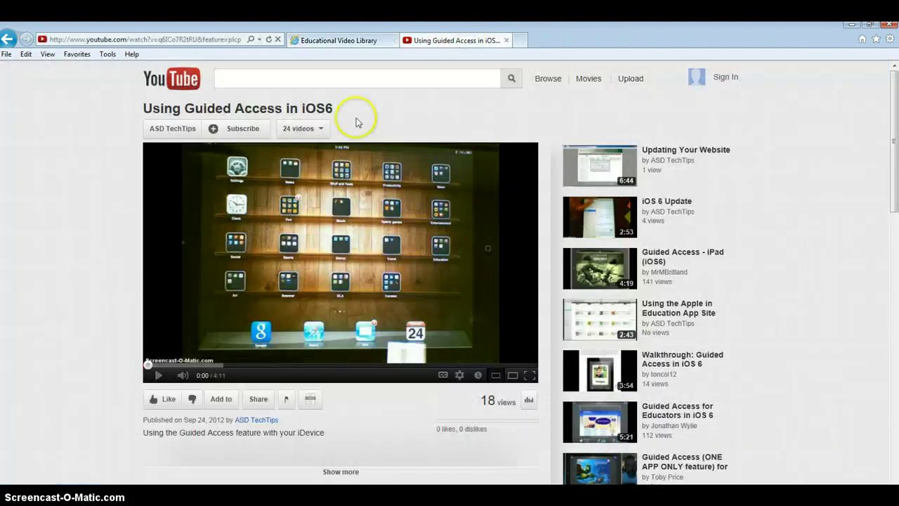
left_click(343, 41)
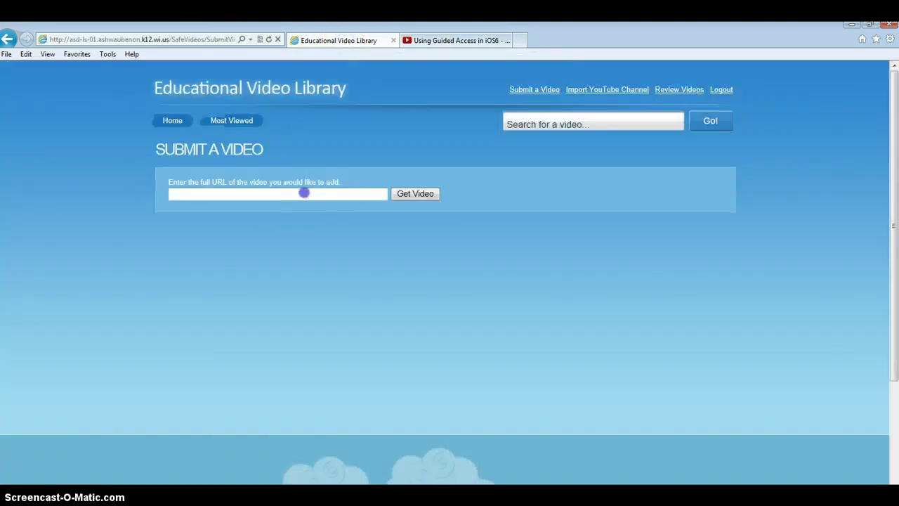
right_click(304, 193)
left_click(333, 242)
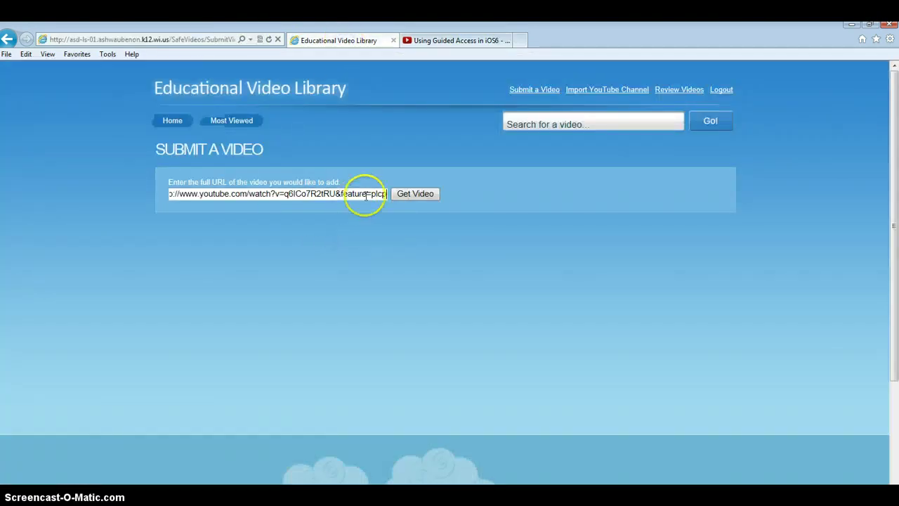
left_click(418, 194)
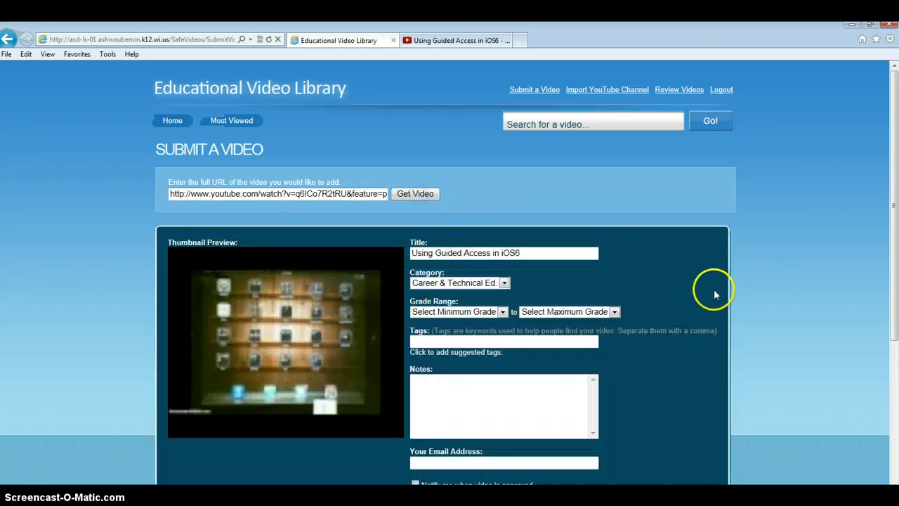
Set the video's category to Technology and its grade range from Pre-K to 12.
scroll(688, 295, "down", 2)
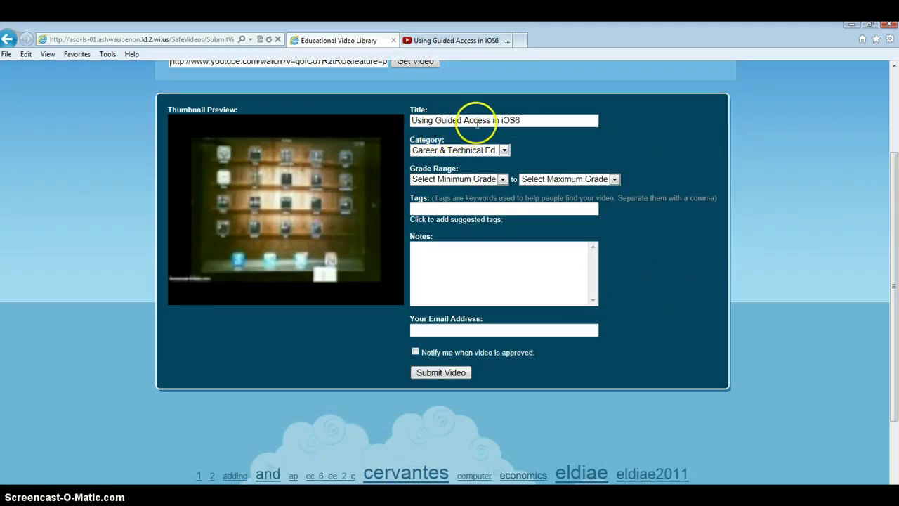
left_click(504, 150)
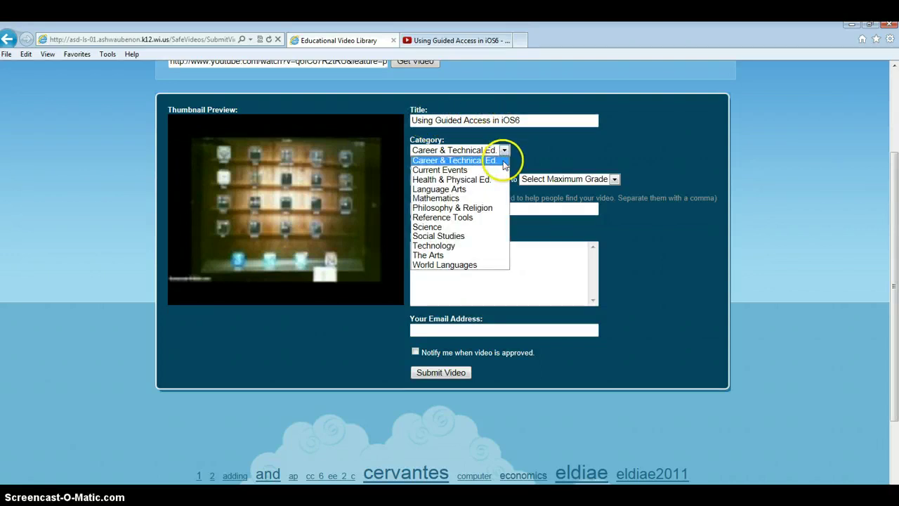
left_click(487, 247)
left_click(502, 179)
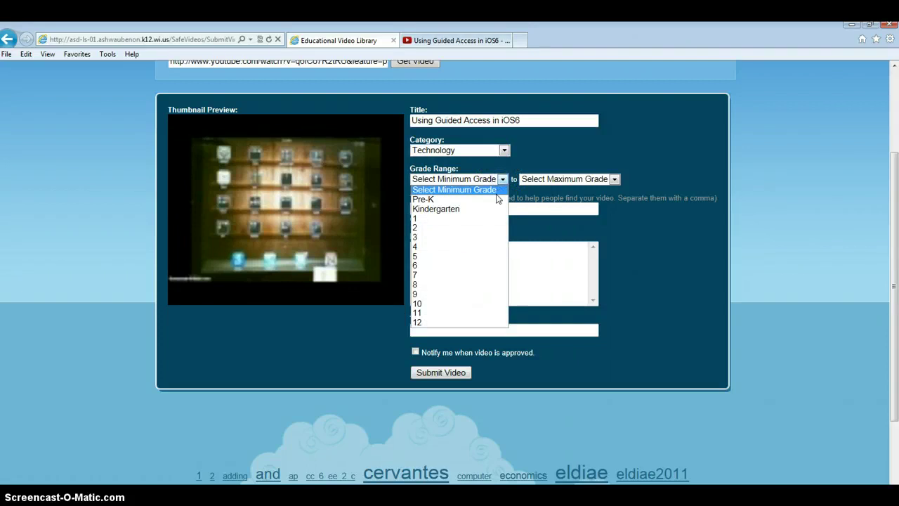
left_click(495, 200)
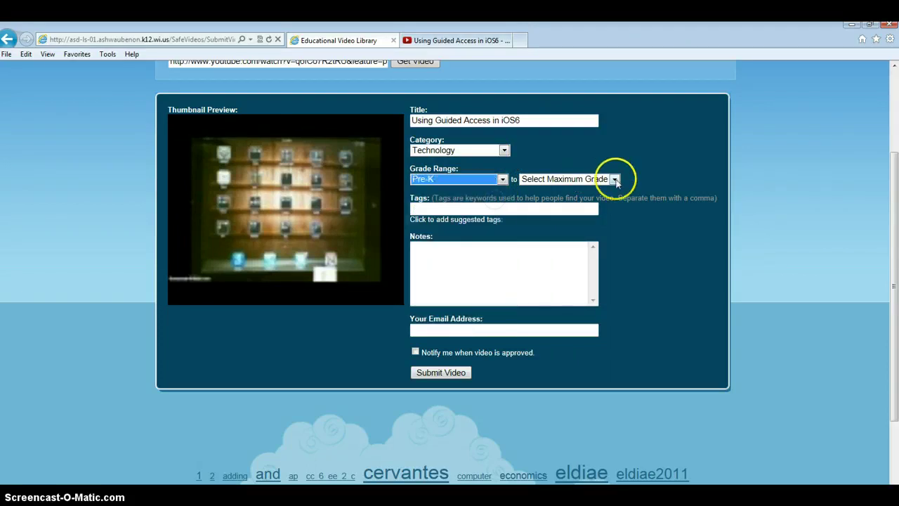
left_click(613, 179)
left_click(577, 323)
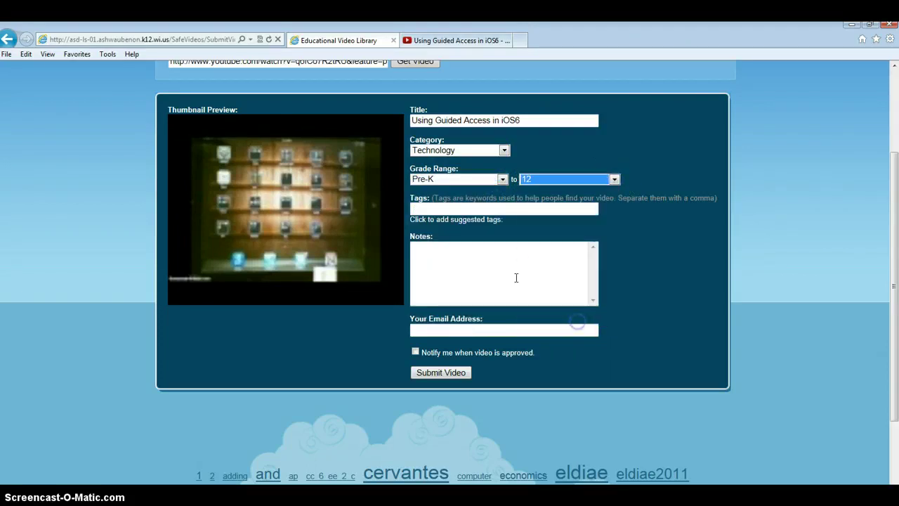
Tag the video asdtechtips and the submitter's surname, enter the submitter's e-mail, and submit.
left_click(443, 209)
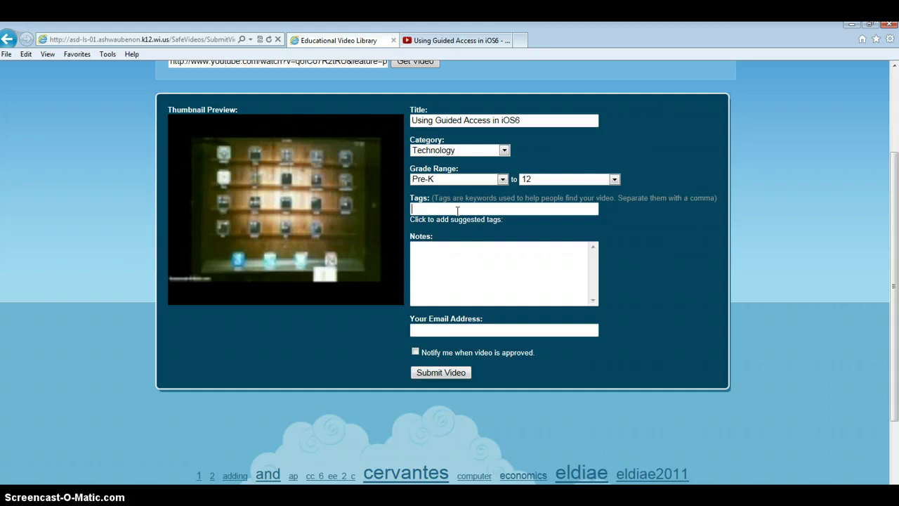
type("asdtechtips, Av")
type("erbeck")
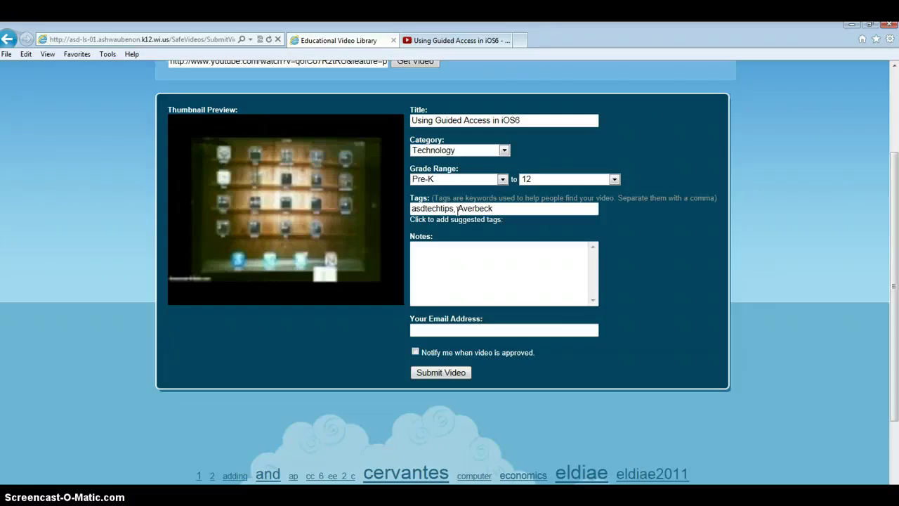
left_click(502, 331)
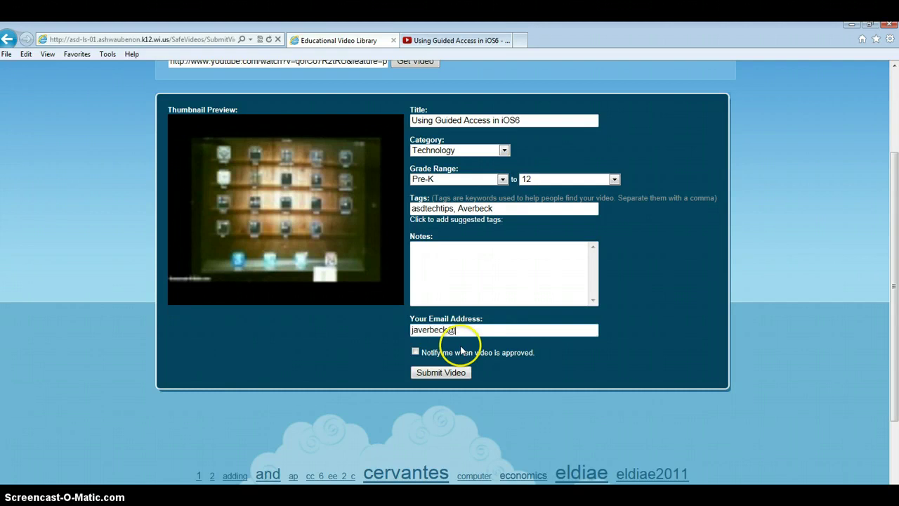
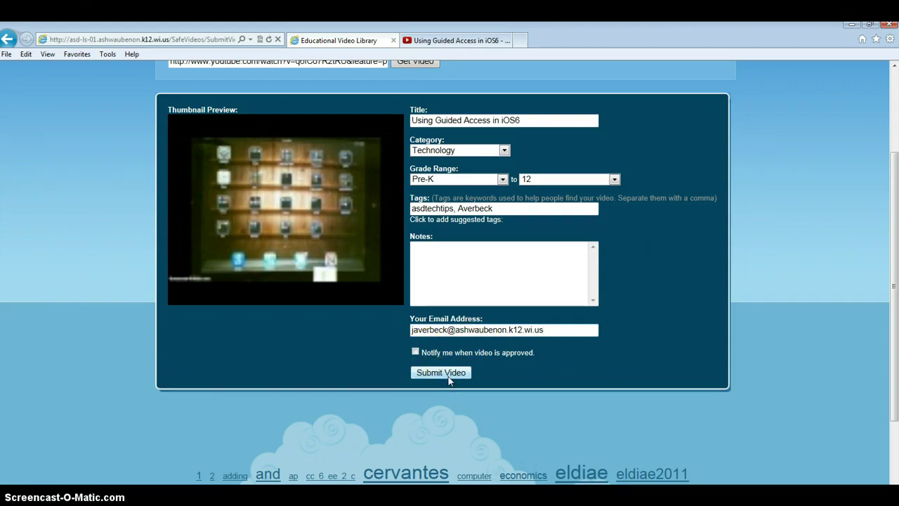
left_click(402, 406)
left_click(425, 374)
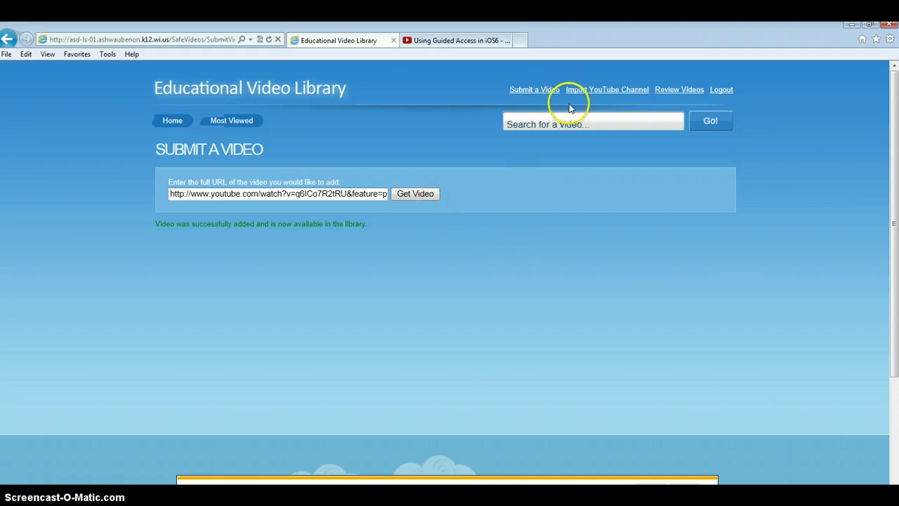
Search the library for asdtechtips, then for the submitter's surname, finding the Guided Access video.
left_click(583, 123)
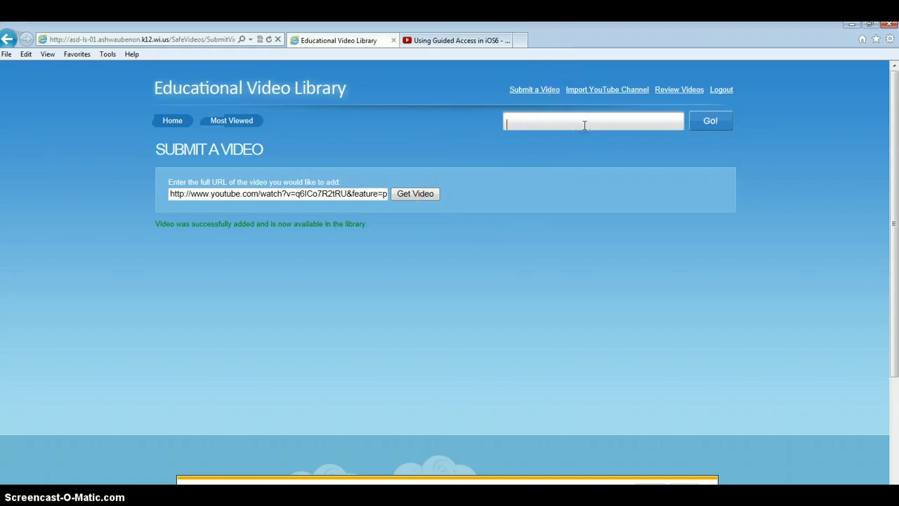
type("asdtechtips")
key("Return")
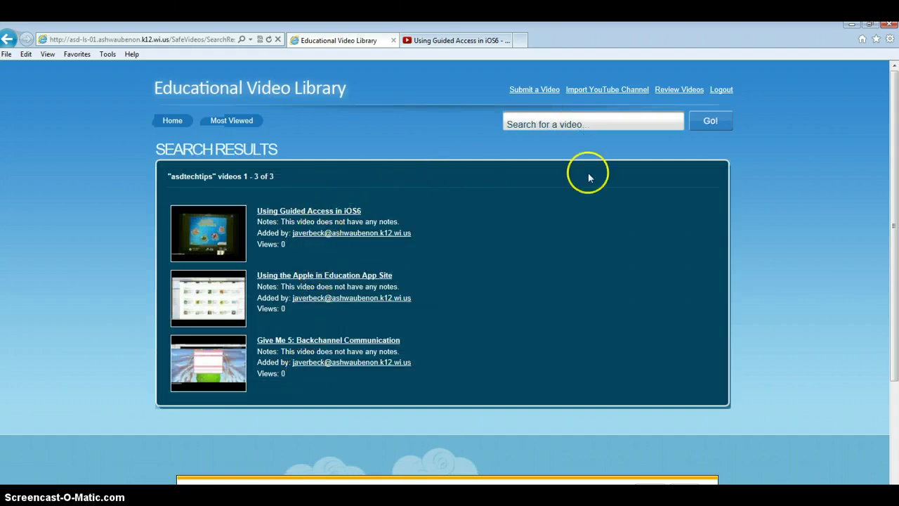
left_click(613, 124)
type("averbeck")
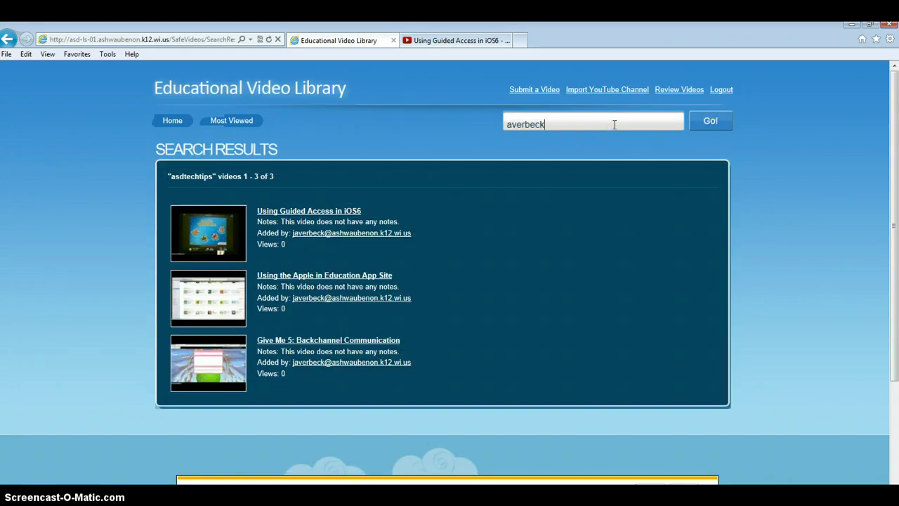
key("Return")
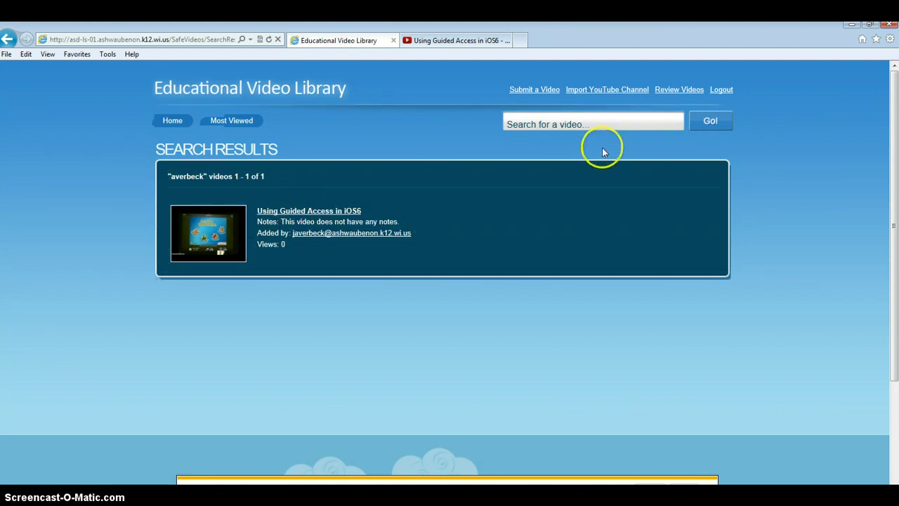
Run another library search for a different teacher's surname.
left_click(606, 124)
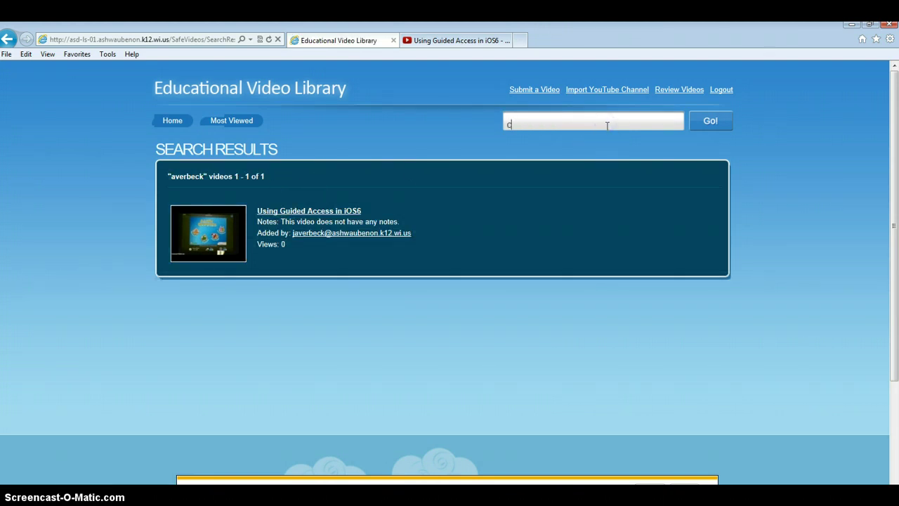
type("cormier")
key("Return")
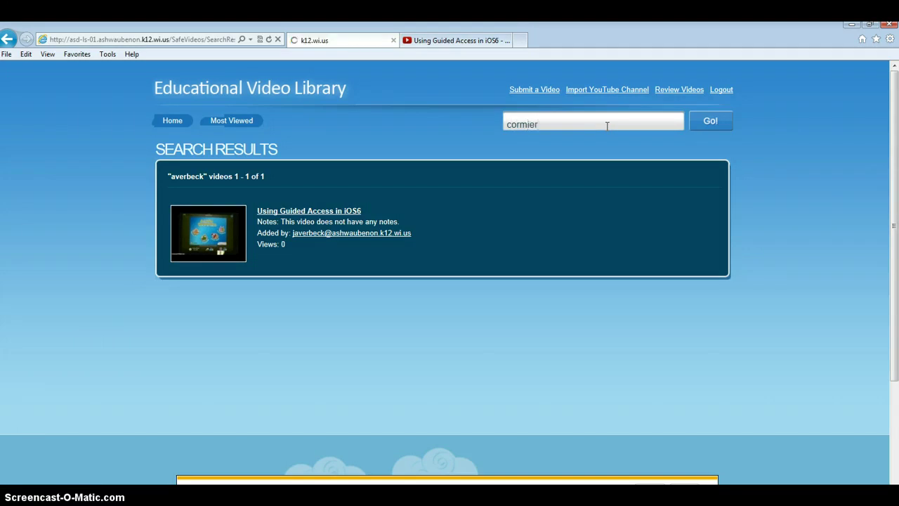
Scroll through the six videos returned for the other teacher's surname.
scroll(428, 255, "down", 3)
scroll(377, 274, "up", 2)
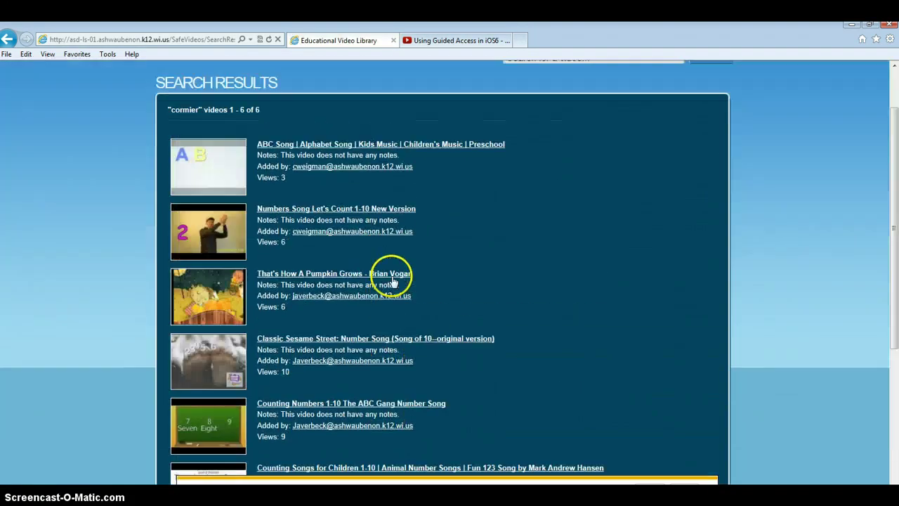
scroll(391, 274, "down", 1)
scroll(418, 249, "down", 3)
scroll(425, 246, "up", 3)
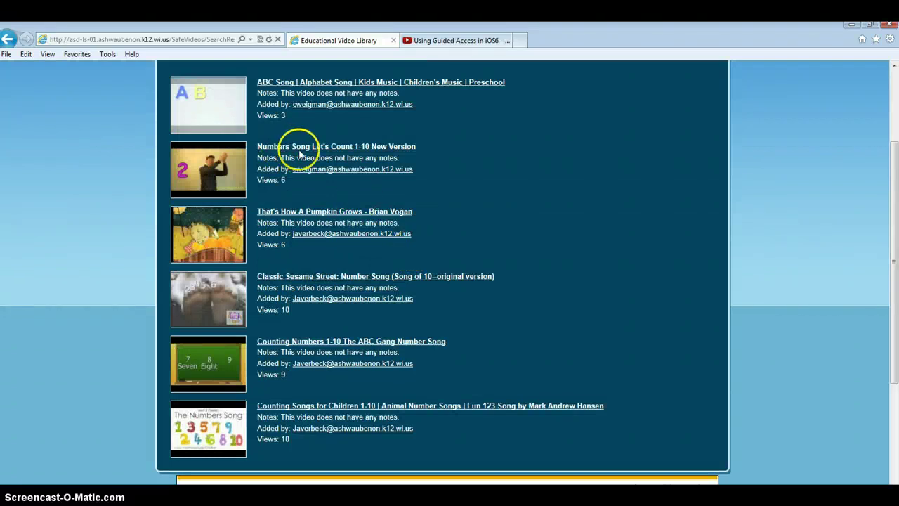
scroll(300, 155, "up", 3)
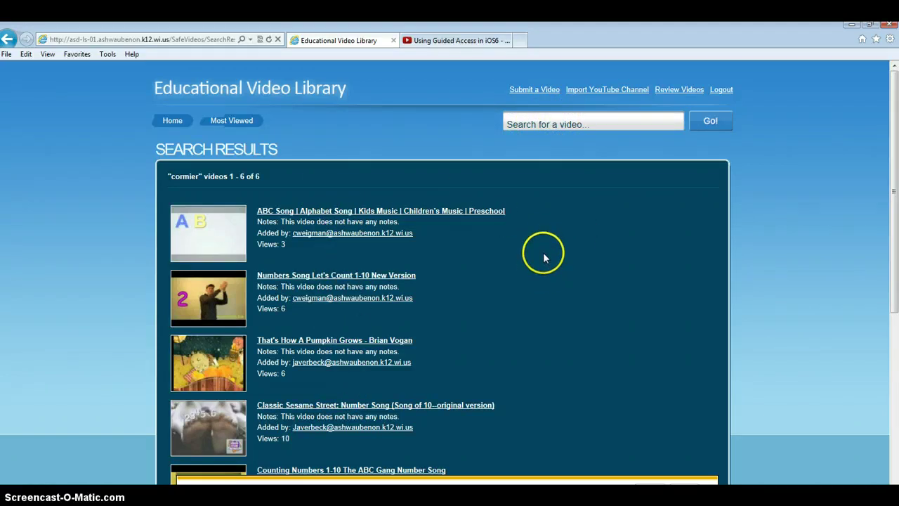
scroll(541, 281, "down", 1)
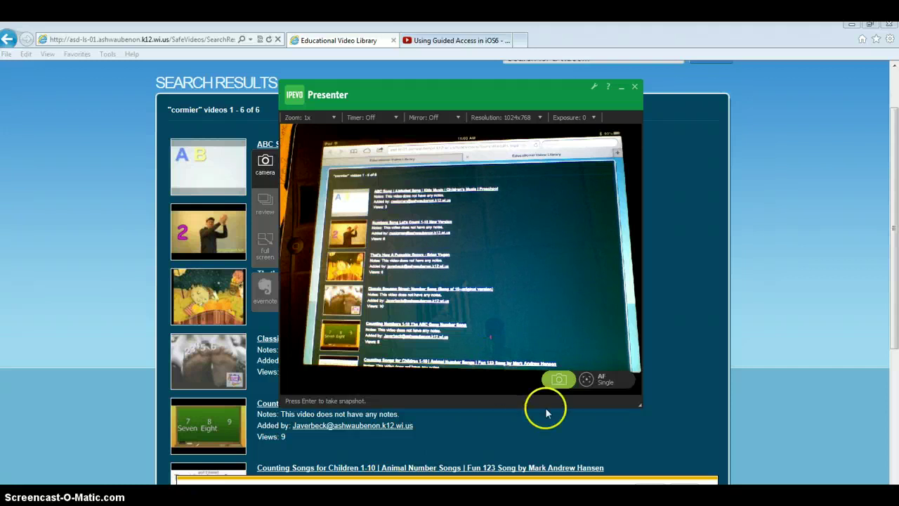
Bring the library results in front of IPEVO Presenter and return to the top of the six videos.
left_click(773, 237)
scroll(472, 269, "up", 2)
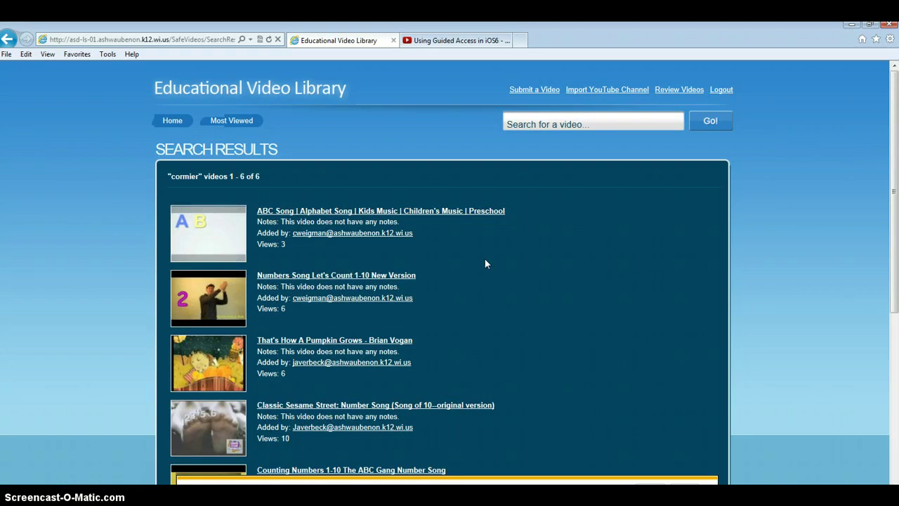
left_click(501, 257)
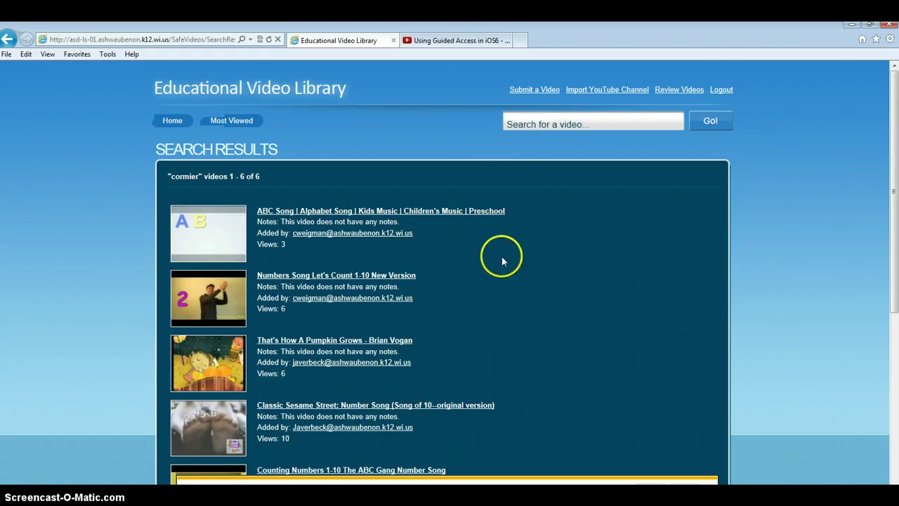